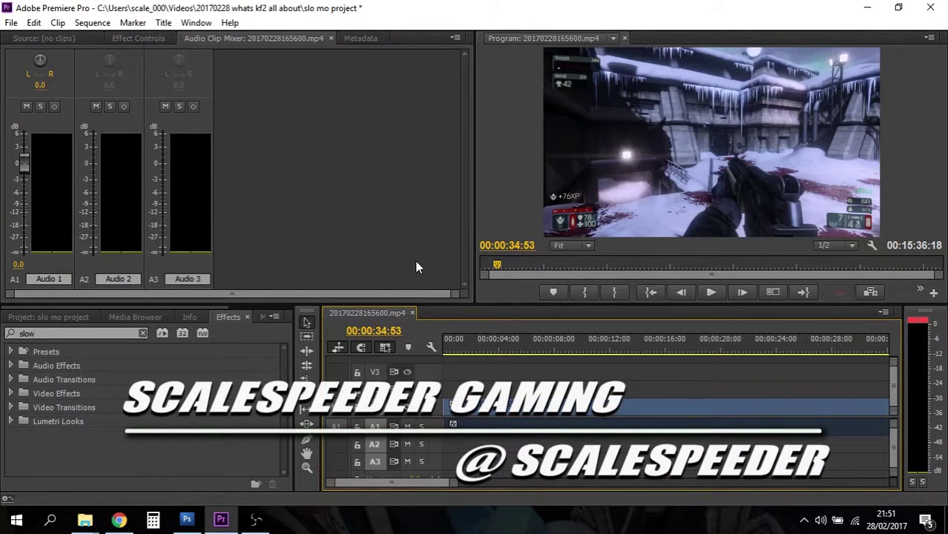
Scrub the playhead to 00:00:09:32, where the section to slow down begins
left_click(516, 350)
left_click_drag(516, 350, 519, 348)
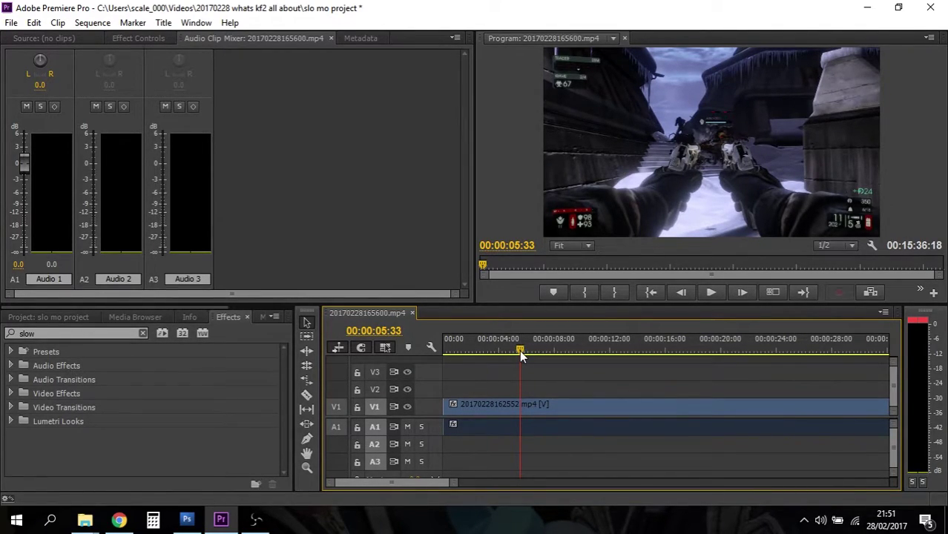
left_click_drag(519, 350, 575, 358)
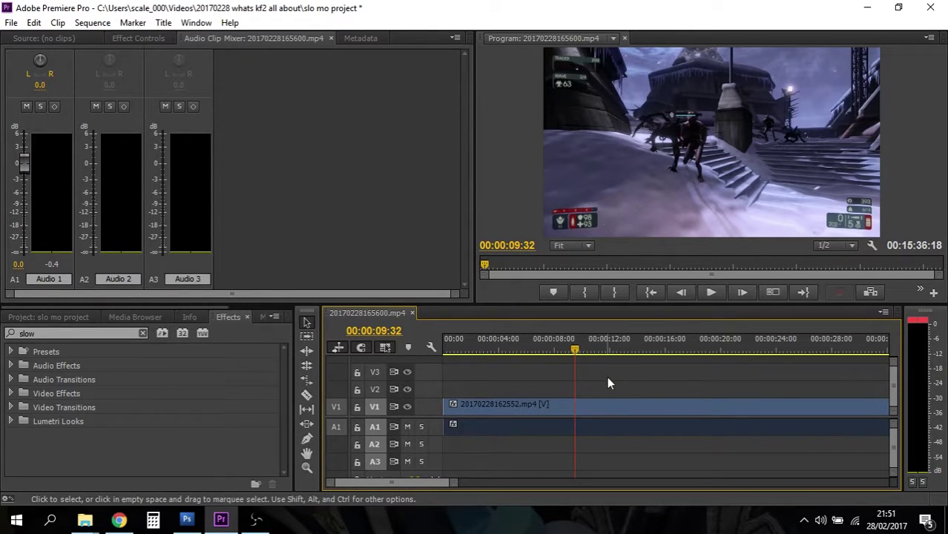
Razor-cut the gameplay clip at 00:00:09:32 and 00:00:11:34, then return to the Selection tool
key("c")
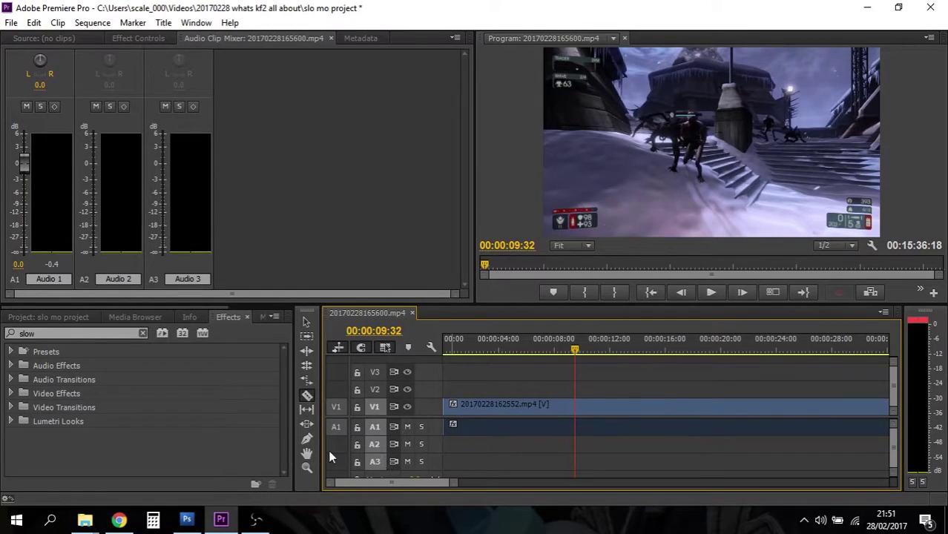
left_click(581, 406)
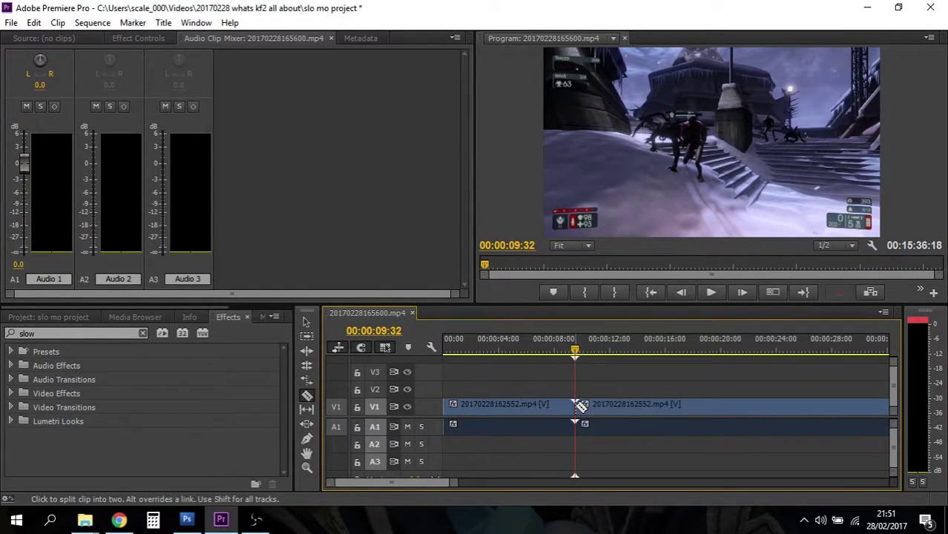
left_click(711, 293)
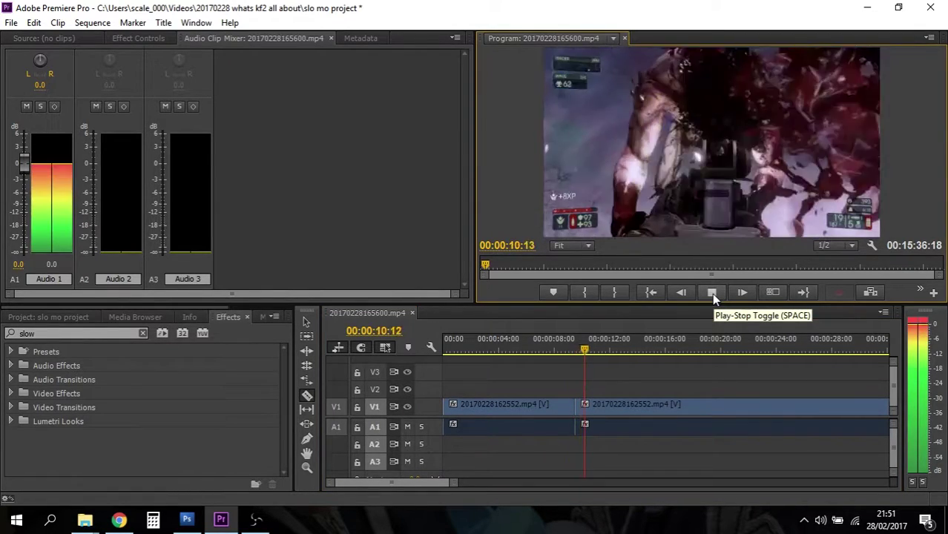
left_click(711, 293)
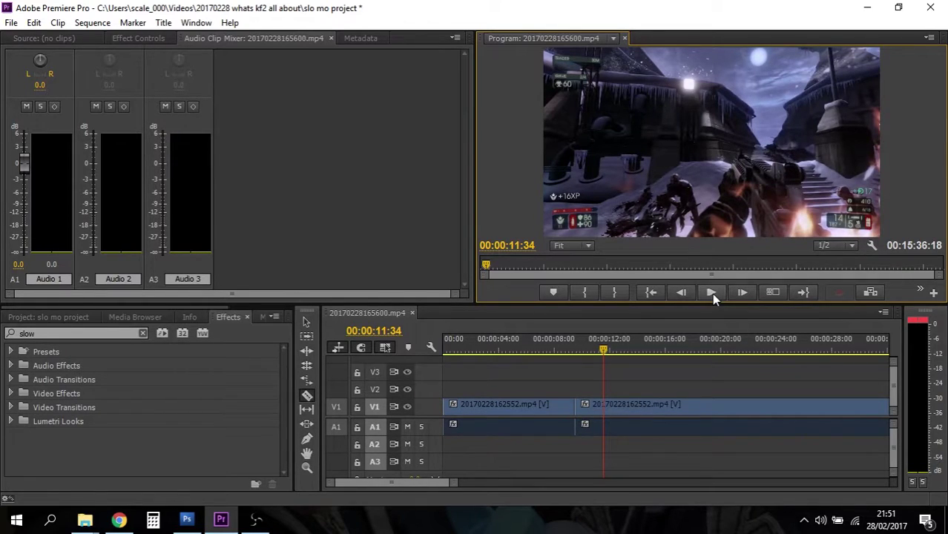
left_click(609, 405)
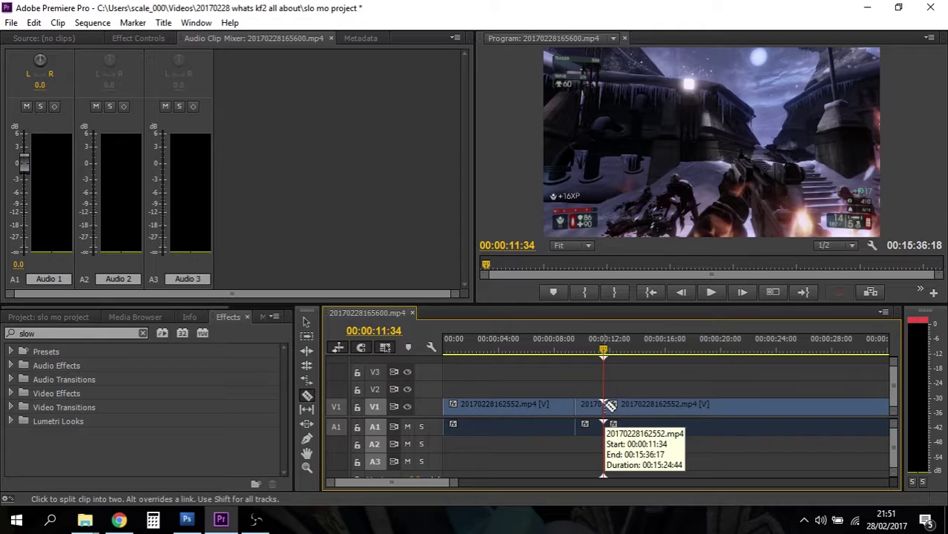
key("v")
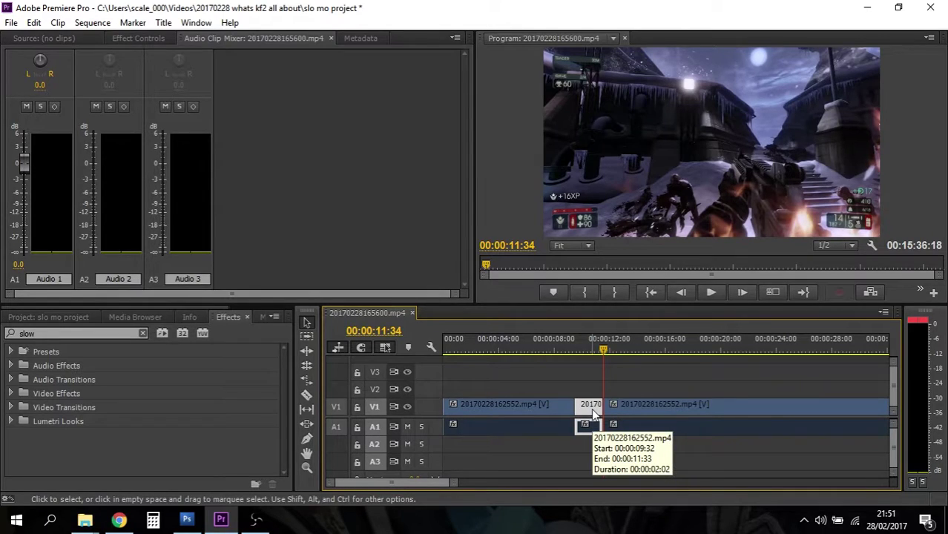
Open Speed/Duration for the short middle clip and clear its Speed value
right_click(593, 414)
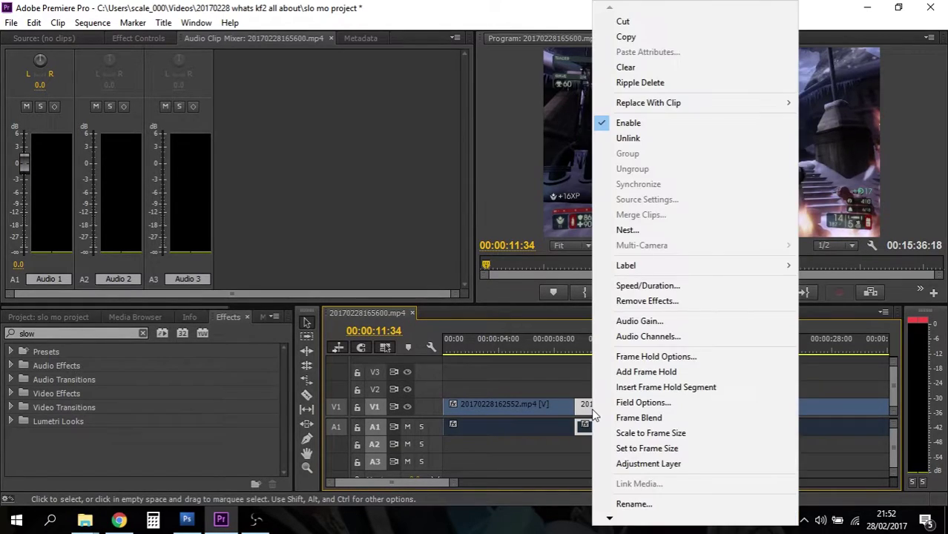
left_click(647, 286)
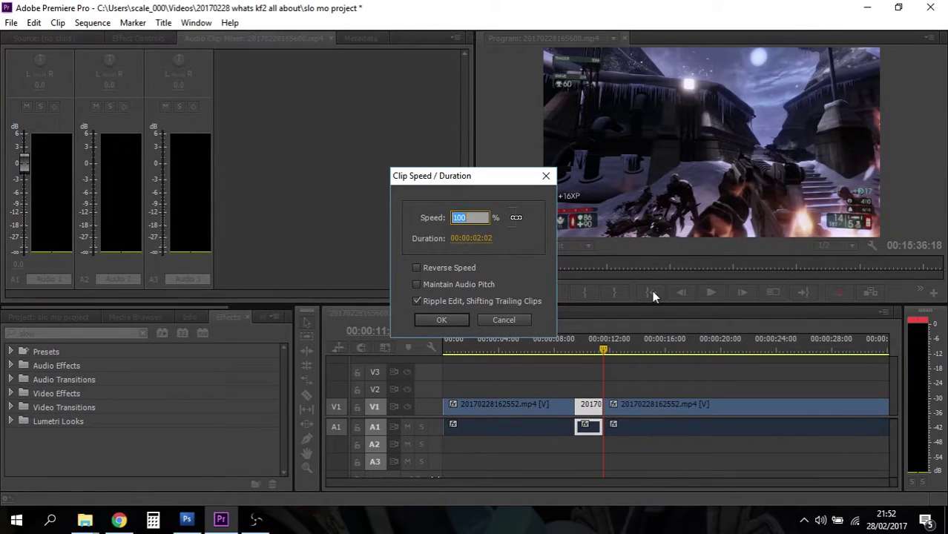
left_click(472, 217)
mouse_move(453, 218)
left_mouse_down()
mouse_move(401, 217)
mouse_move(463, 217)
left_mouse_up()
left_click(463, 217)
key("BackSpace")
Set the middle clip's speed to 50%, stretching it to 00:00:04:04
type("50")
left_click(417, 301)
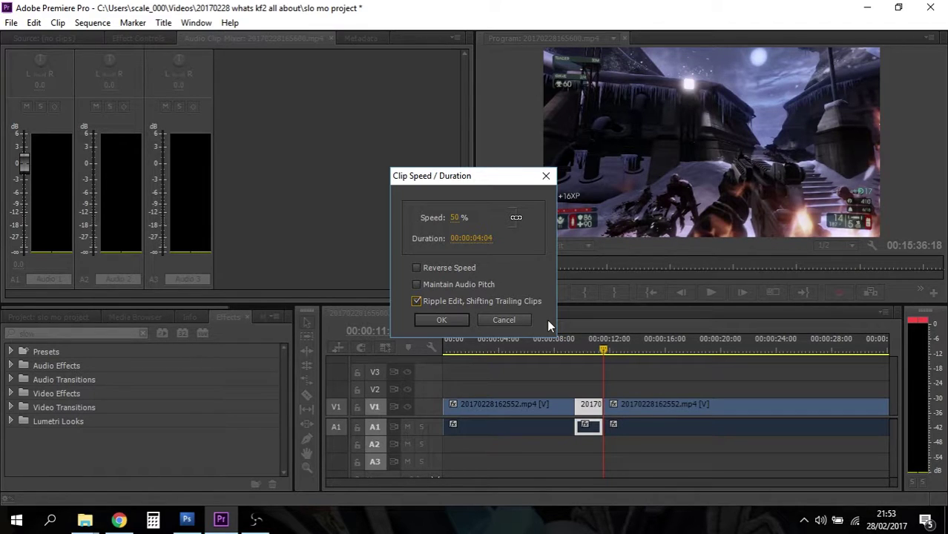
left_click(447, 318)
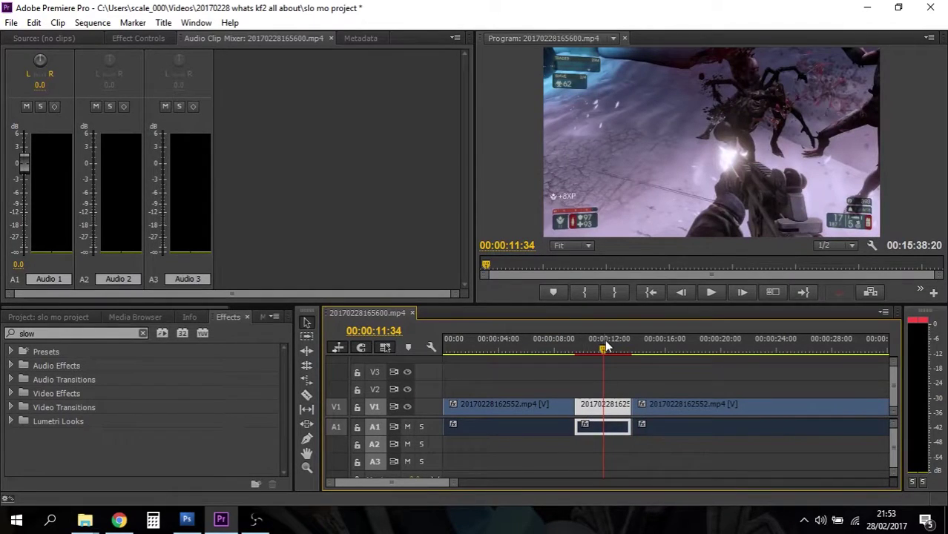
left_click_drag(602, 345, 566, 345)
left_click(711, 291)
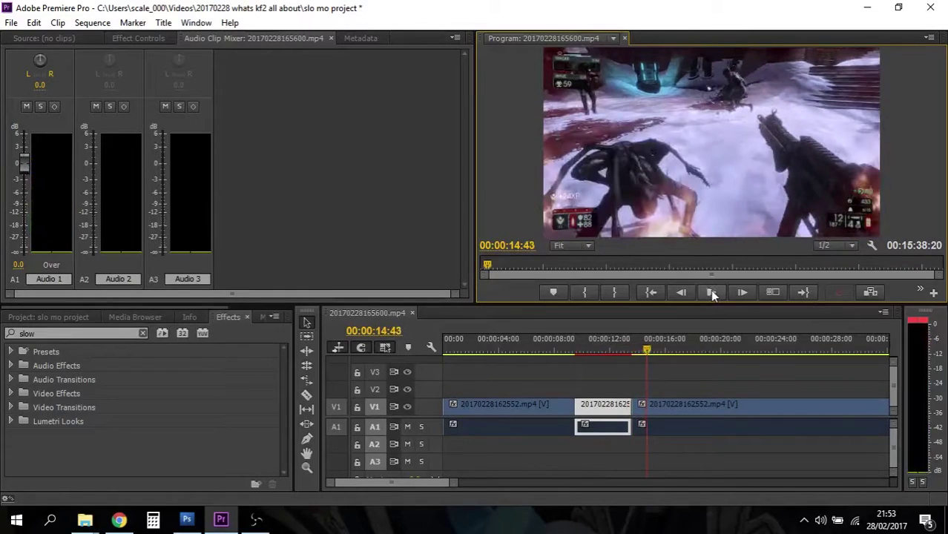
left_click(711, 292)
left_click(607, 346)
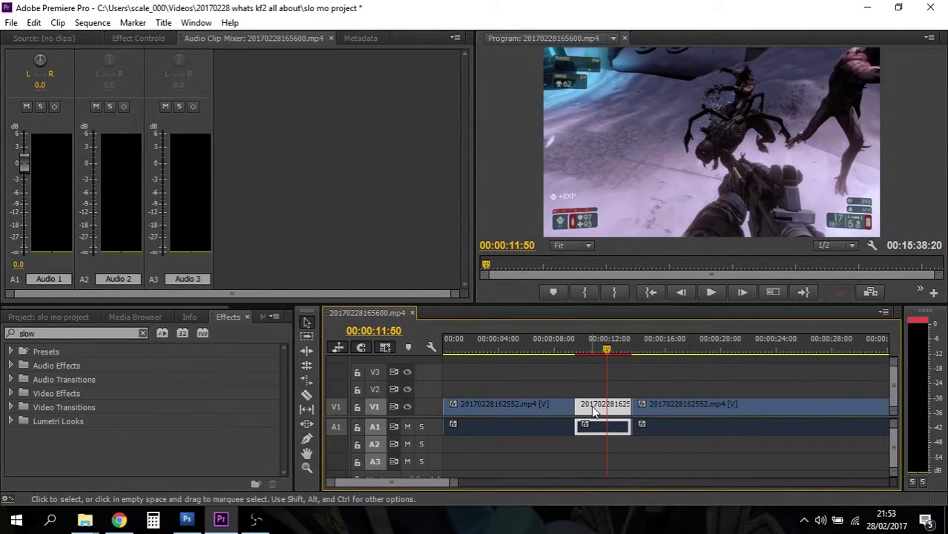
Change the middle clip's speed to 25%, lengthening it to 00:00:08:08, and start playback
right_click(593, 413)
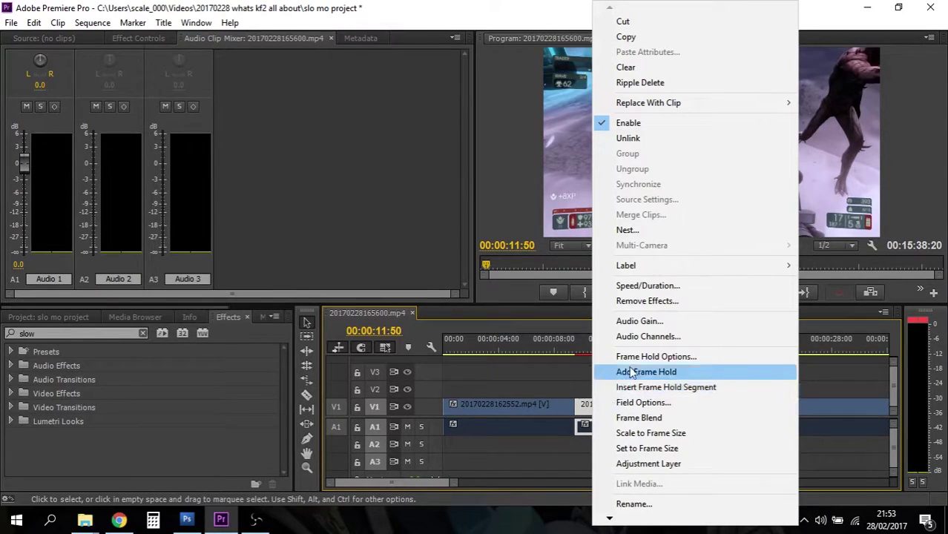
left_click(648, 286)
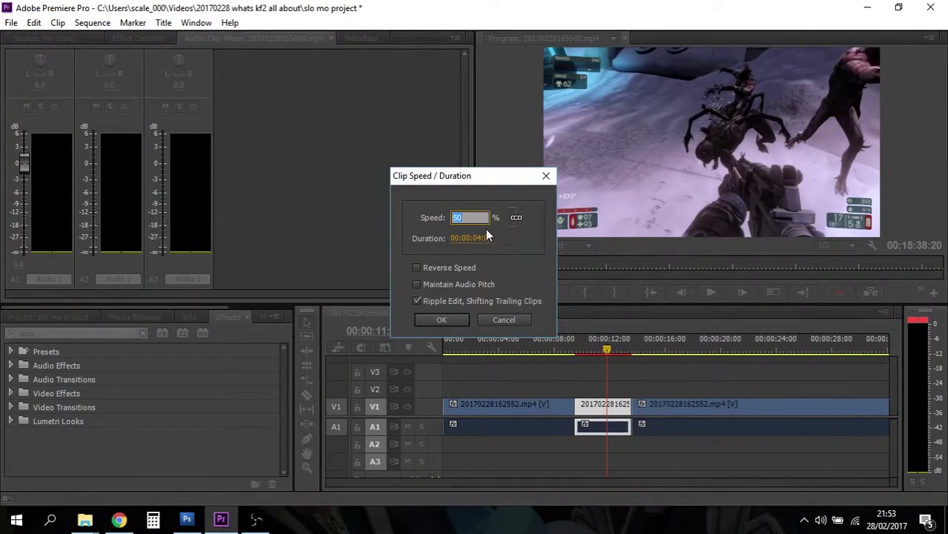
type("25")
left_click(442, 319)
left_click(570, 348)
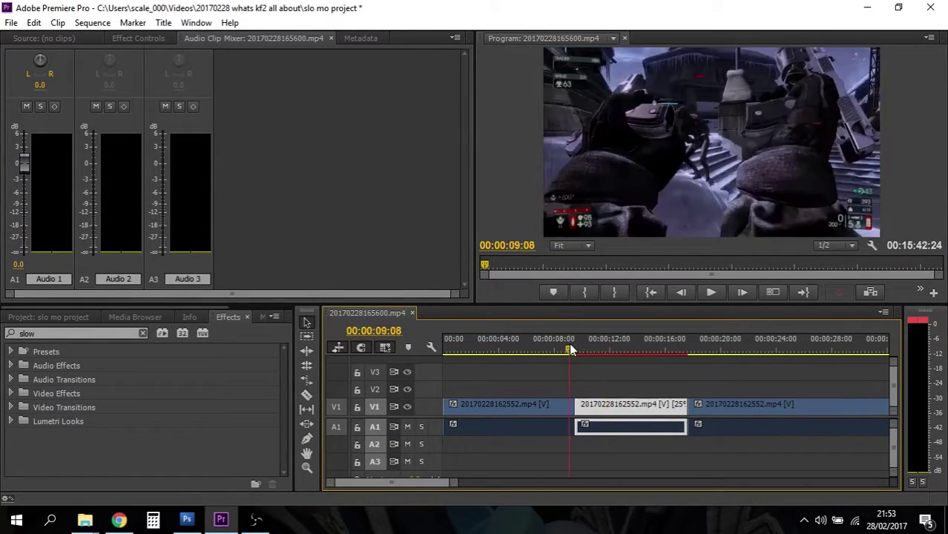
left_click(710, 293)
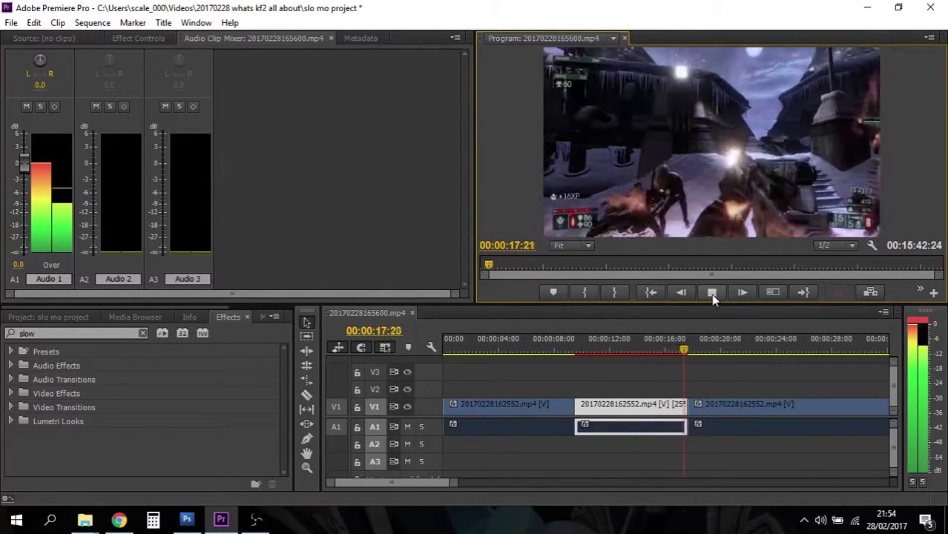
Stop playback at 00:00:18:59 after watching the slowed section
left_click(710, 294)
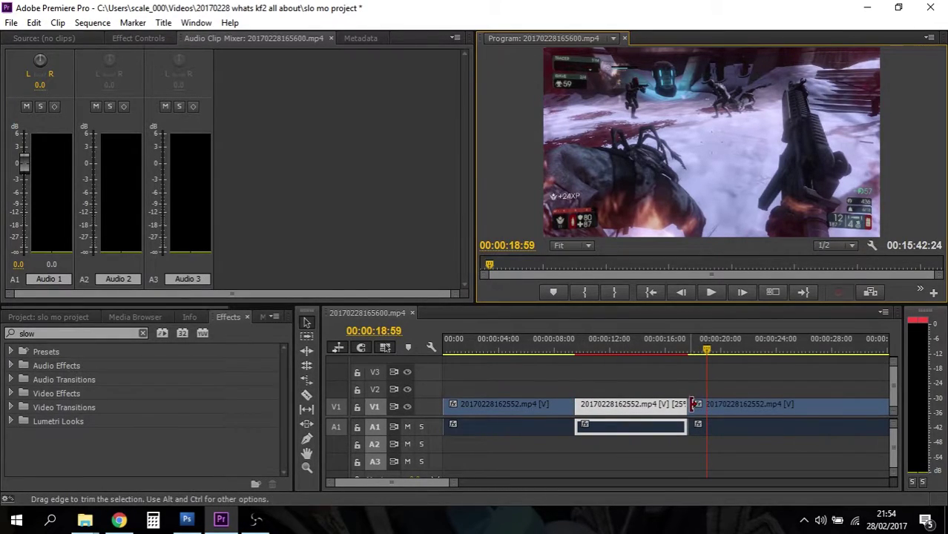
right_click(614, 403)
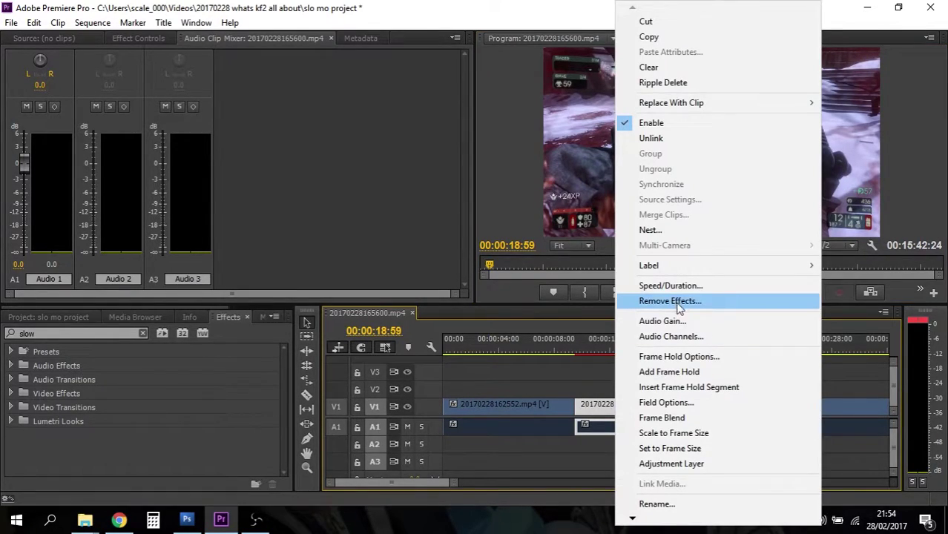
left_click(680, 290)
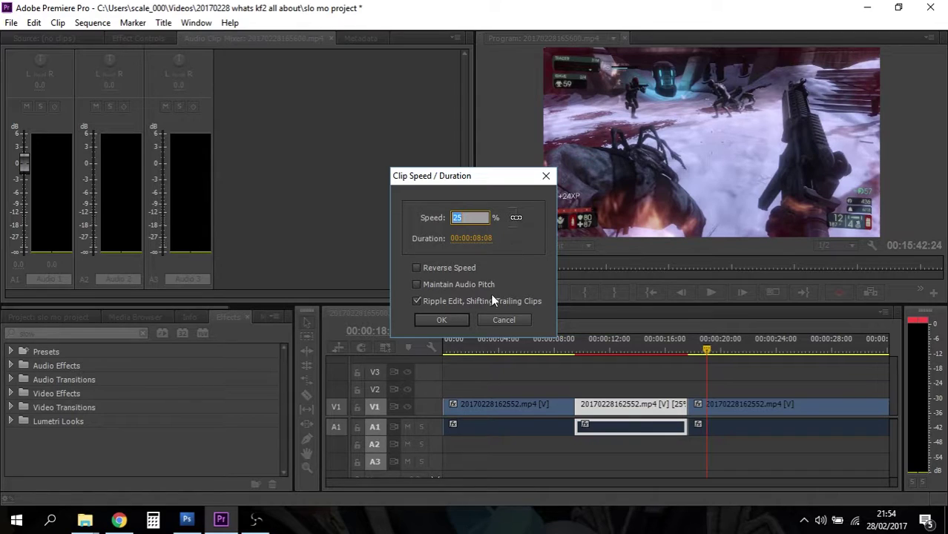
left_click(441, 320)
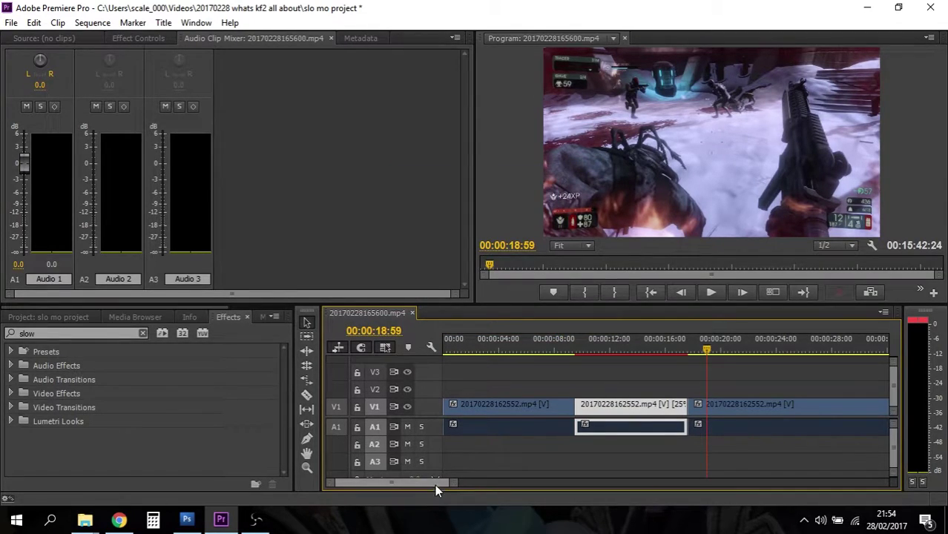
Razor-cut the later gameplay piece at 00:00:29:21 and 00:00:37:56
scroll(437, 481, "down", 3)
left_click_drag(482, 351, 535, 348)
key("c")
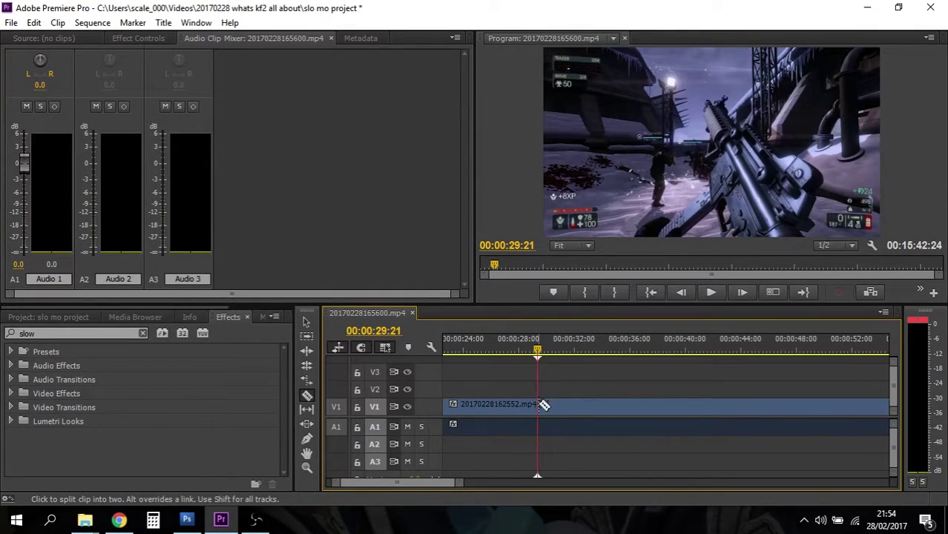
left_click(539, 404)
left_click_drag(539, 352, 657, 353)
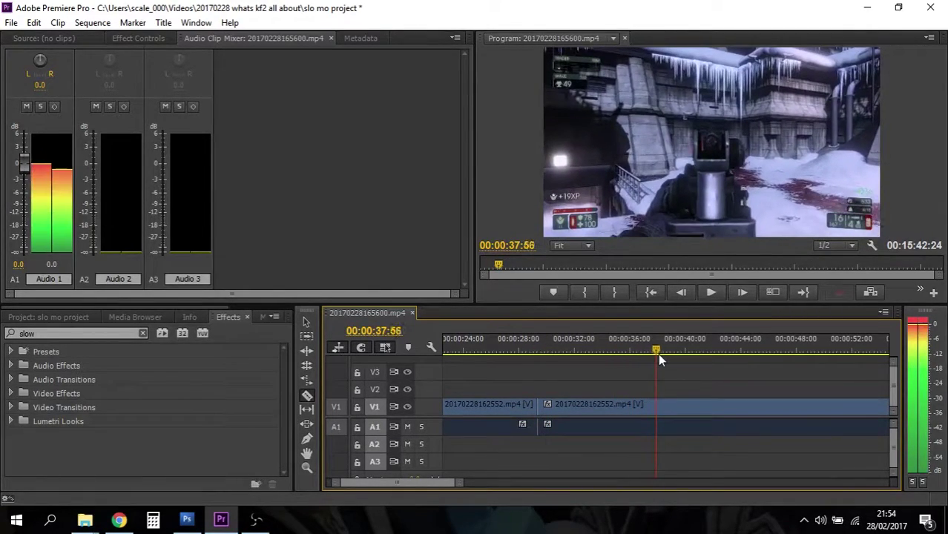
left_click(657, 406)
Speed the section between the new cuts up to 200%, halving it to 00:00:04:17
key("v")
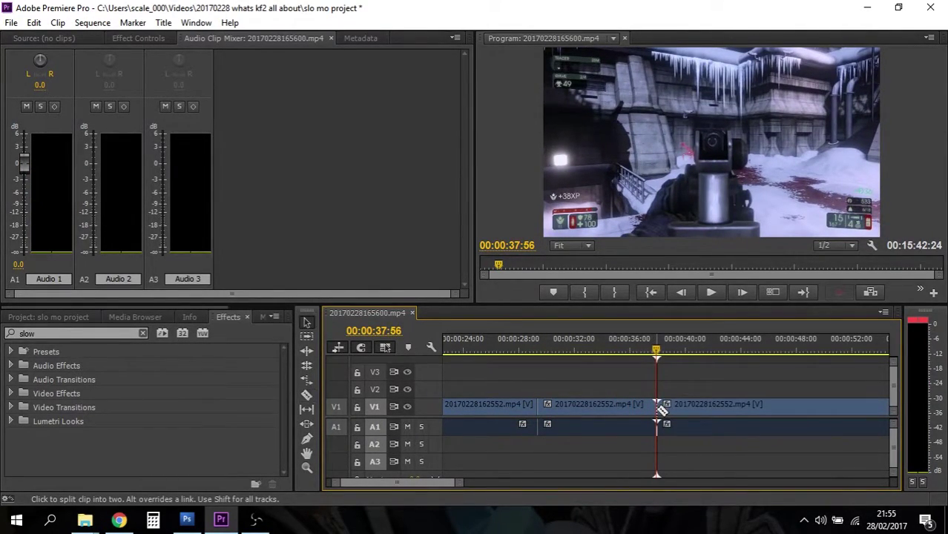
left_click(619, 404)
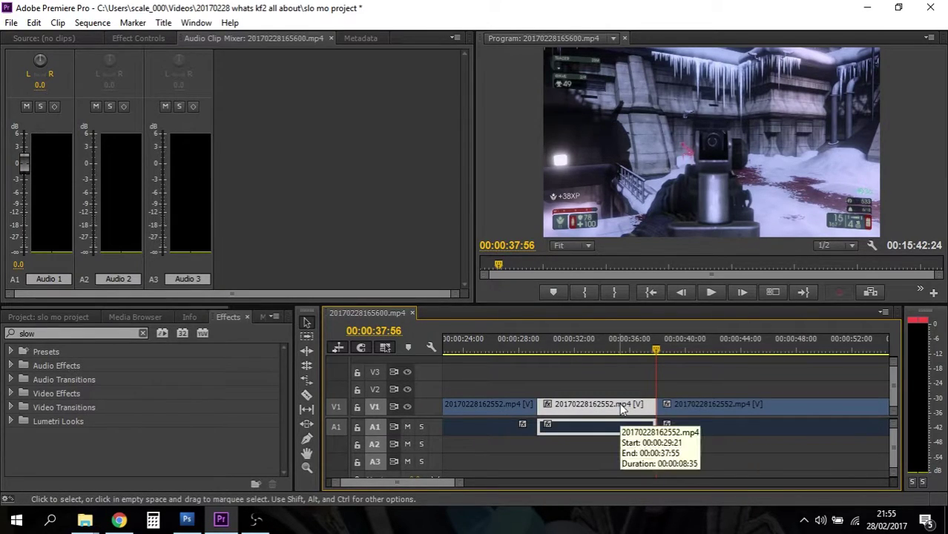
right_click(622, 408)
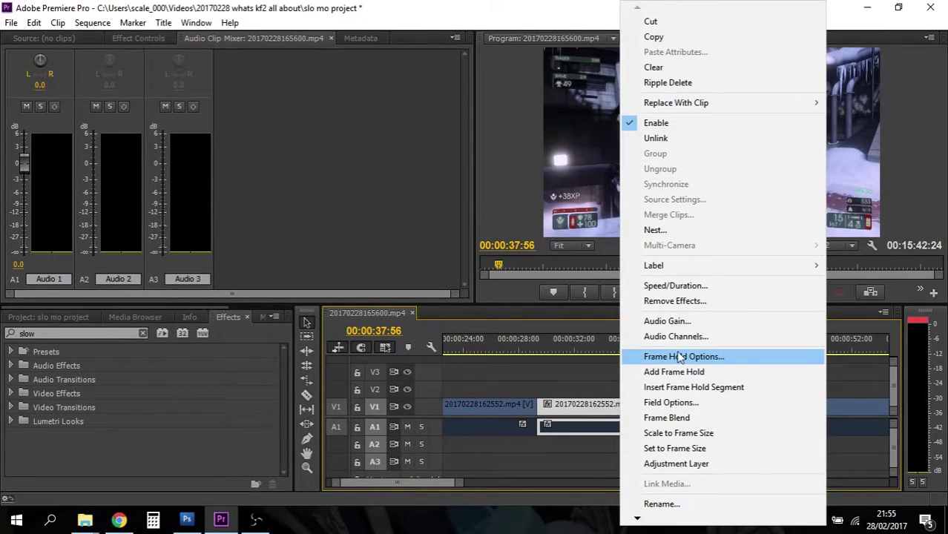
left_click(676, 285)
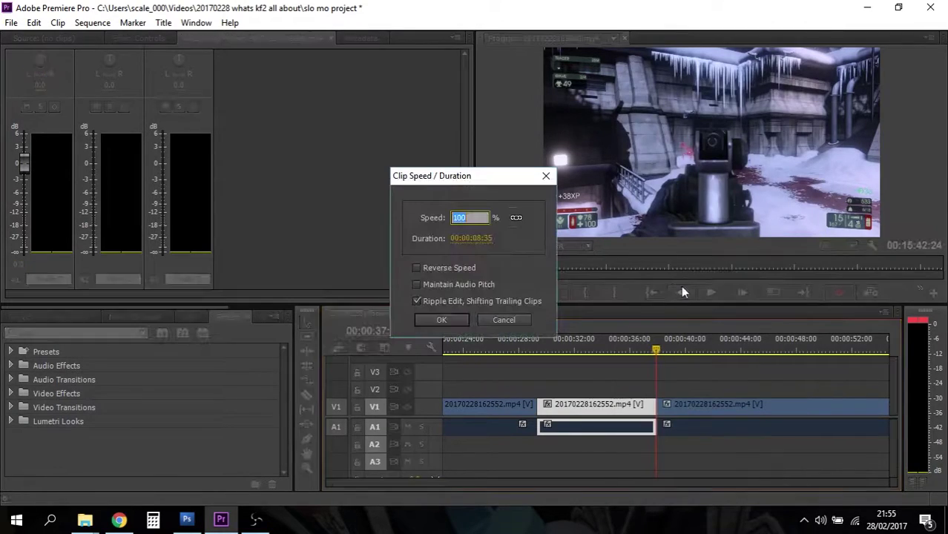
left_click(464, 218)
type("200")
left_click(452, 320)
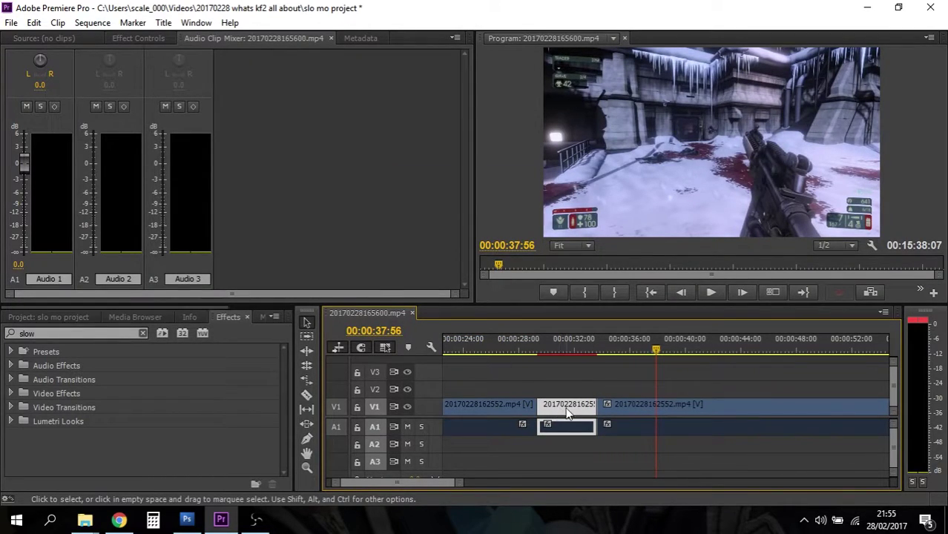
left_click(523, 347)
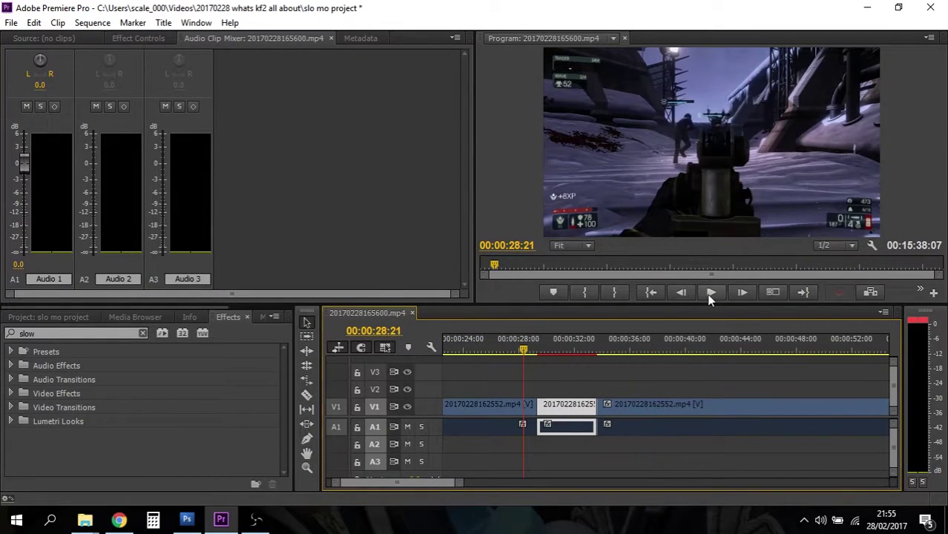
Play the sped-up section from 00:00:28:21 and stop at 00:00:34:06
left_click(710, 293)
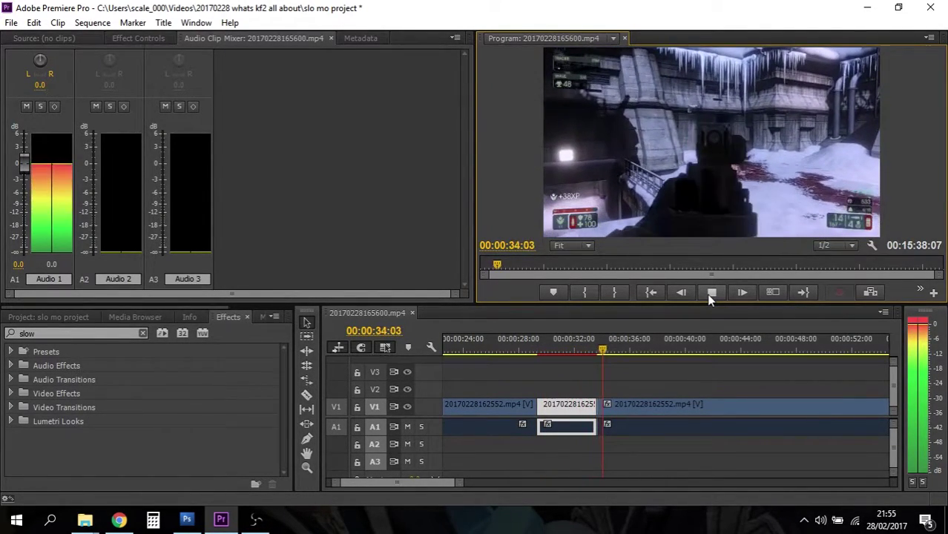
left_click(710, 294)
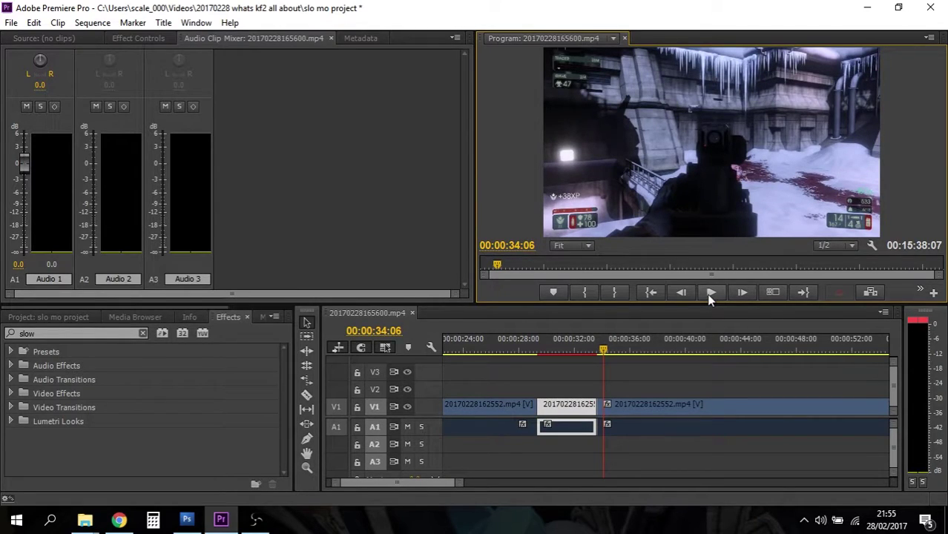